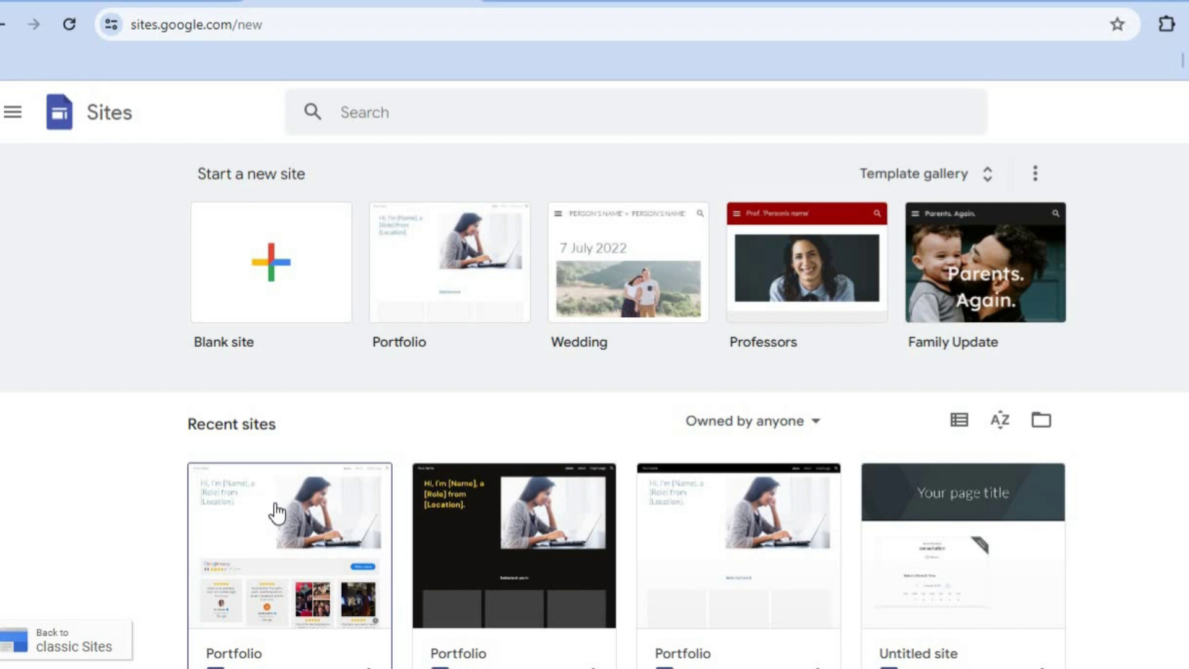
Create the Portfolio-template site, select its intro heading, then move to the Elfsight browser tab.
{"action": "left_click", "coordinate": [438, 292]}
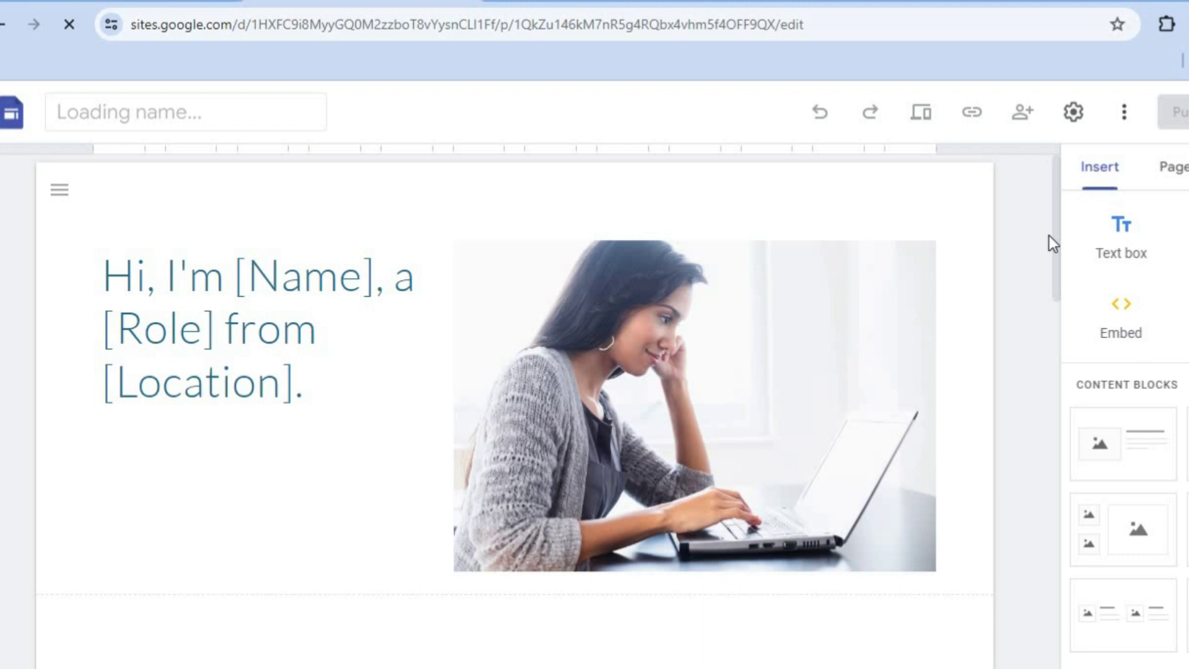
{"action": "left_click", "coordinate": [380, 417]}
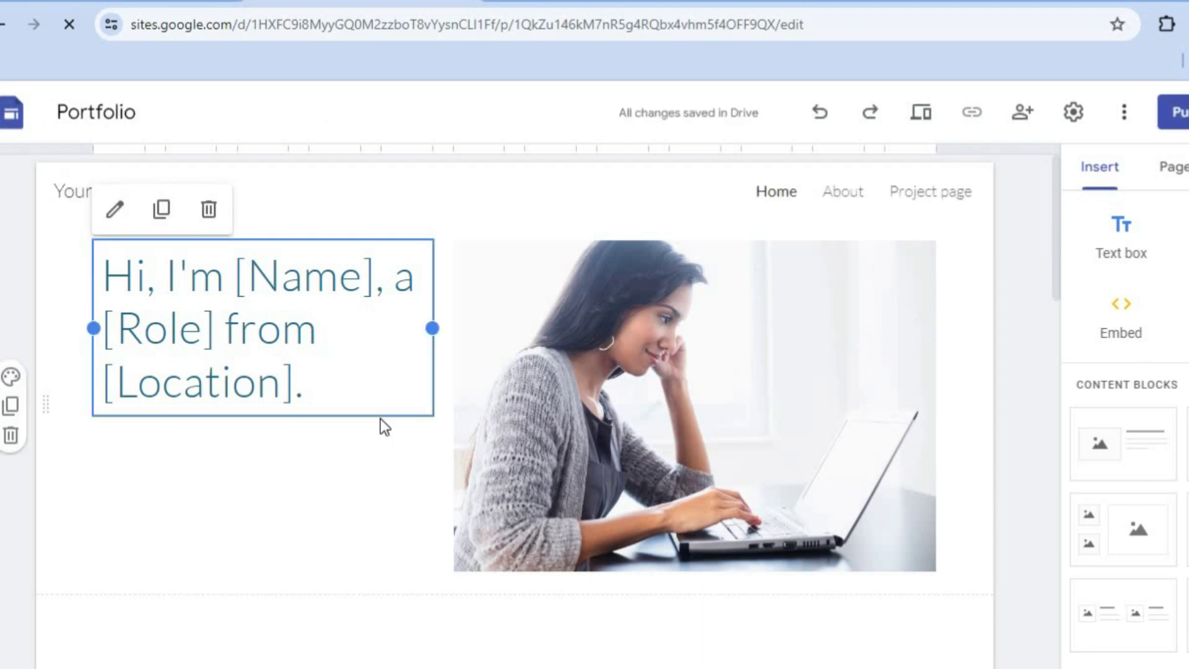
{"action": "left_click", "coordinate": [137, 1]}
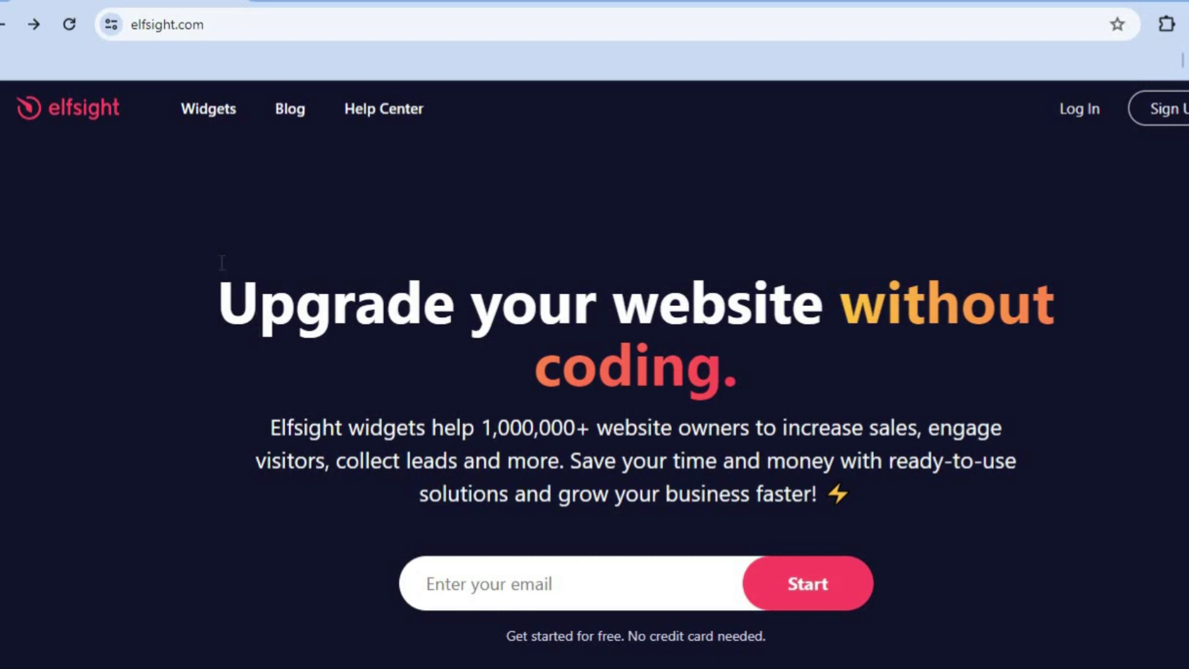
Open Background Music from the Audio section of Elfsight's Widgets menu.
{"action": "mouse_move", "coordinate": [216, 127]}
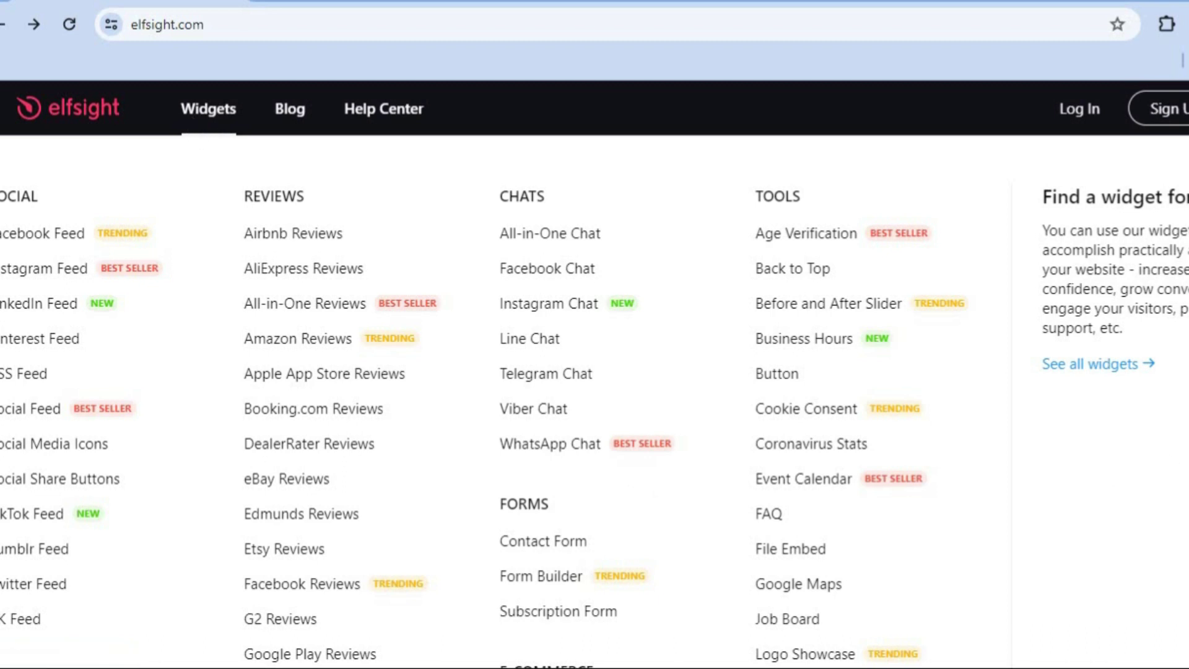
{"action": "scroll", "coordinate": [595, 408], "scroll_direction": "down", "scroll_amount": 6}
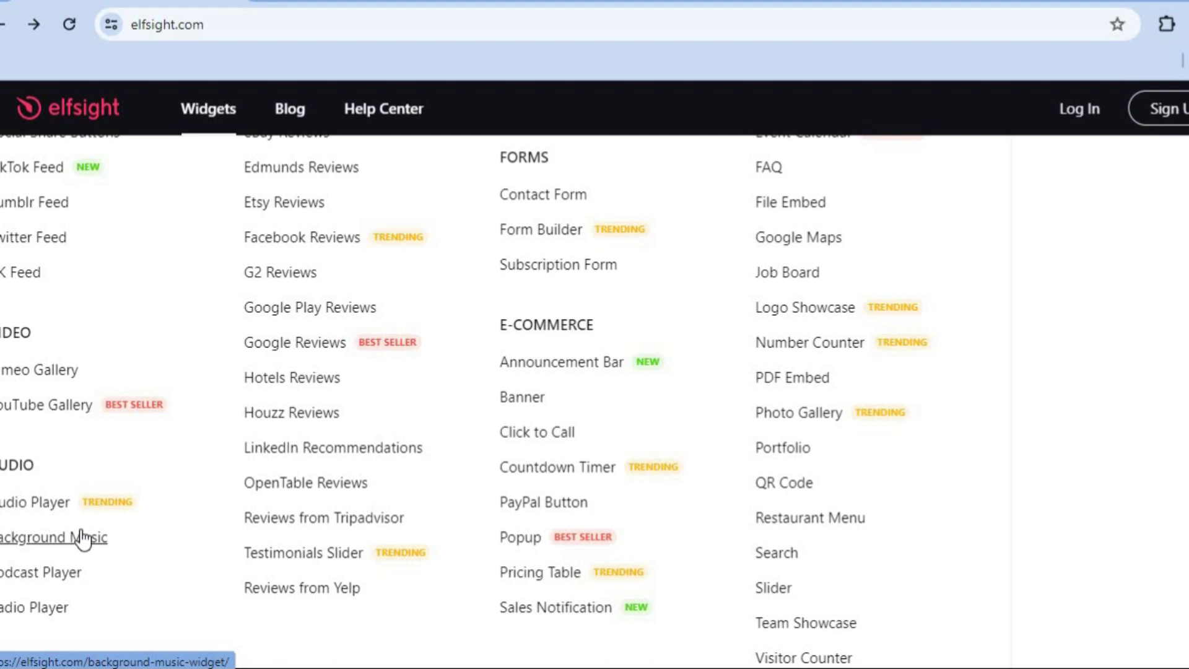
{"action": "left_click", "coordinate": [81, 529]}
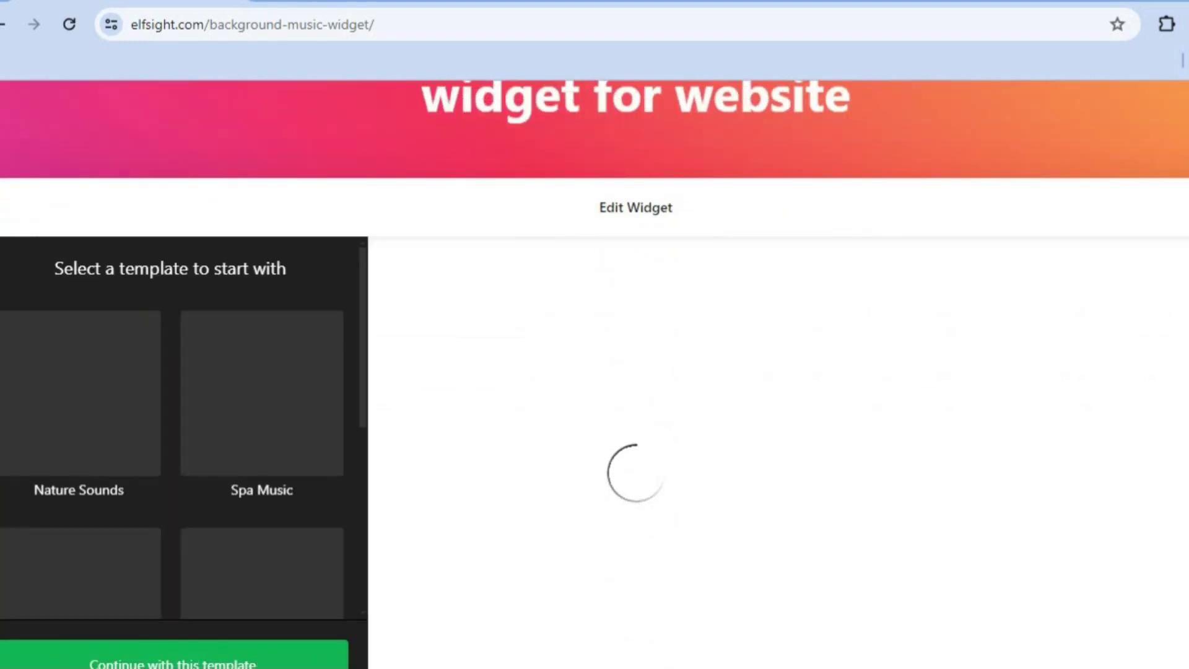
Try Spa Music, then pick the Embeddable Player template and continue to its four-track editor.
{"action": "scroll", "coordinate": [594, 372], "scroll_direction": "down", "scroll_amount": 2}
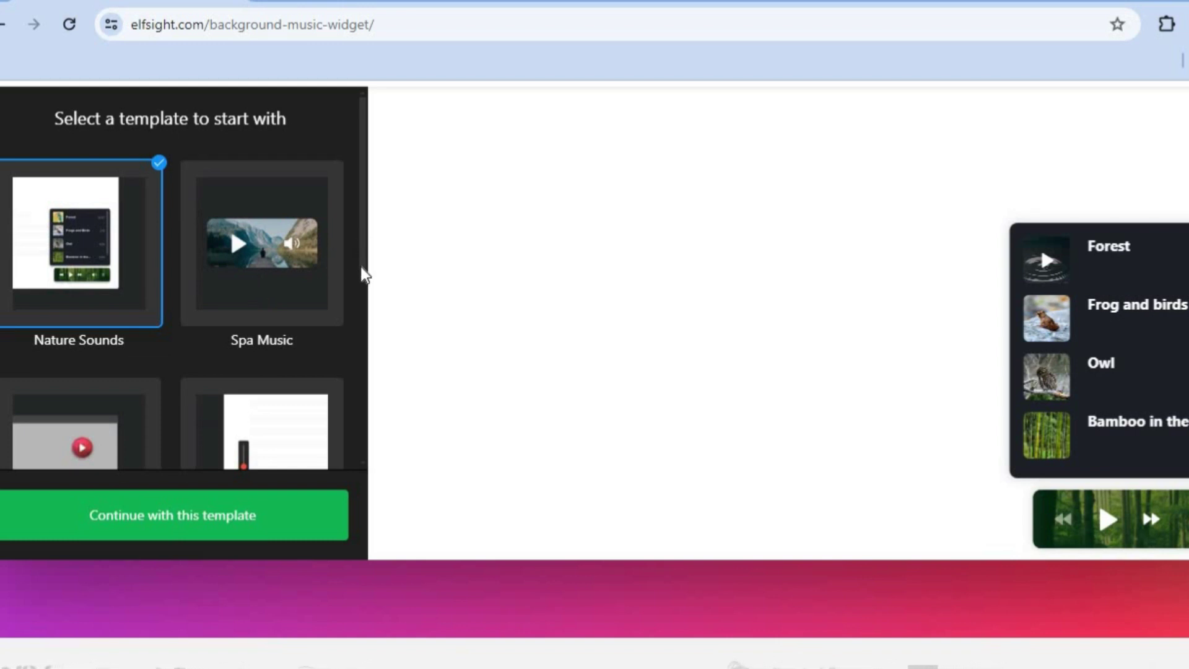
{"action": "left_click_drag", "start_coordinate": [364, 275], "coordinate": [348, 252]}
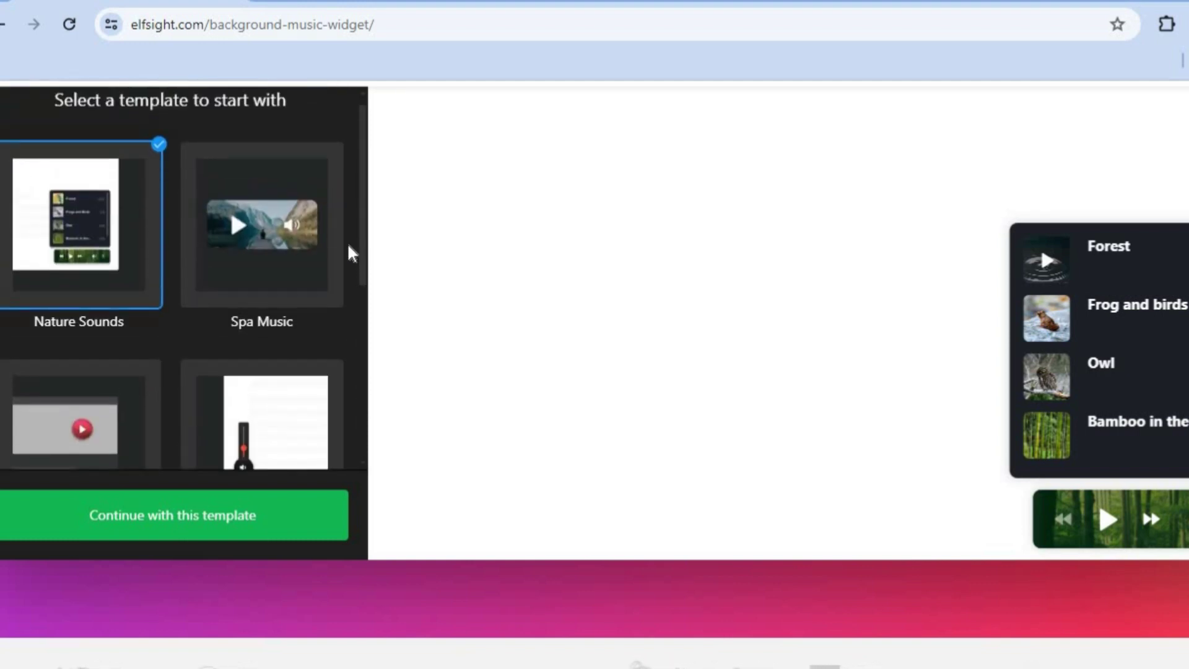
{"action": "left_click", "coordinate": [279, 265]}
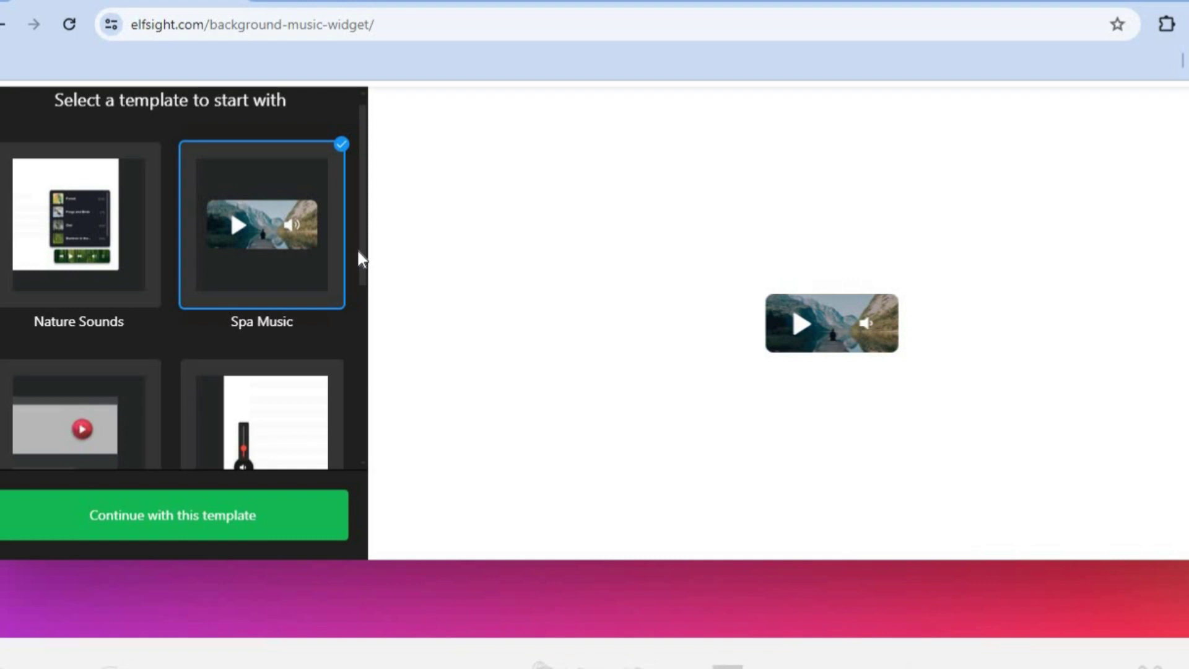
{"action": "left_click_drag", "start_coordinate": [359, 243], "coordinate": [351, 422]}
{"action": "left_click", "coordinate": [248, 331]}
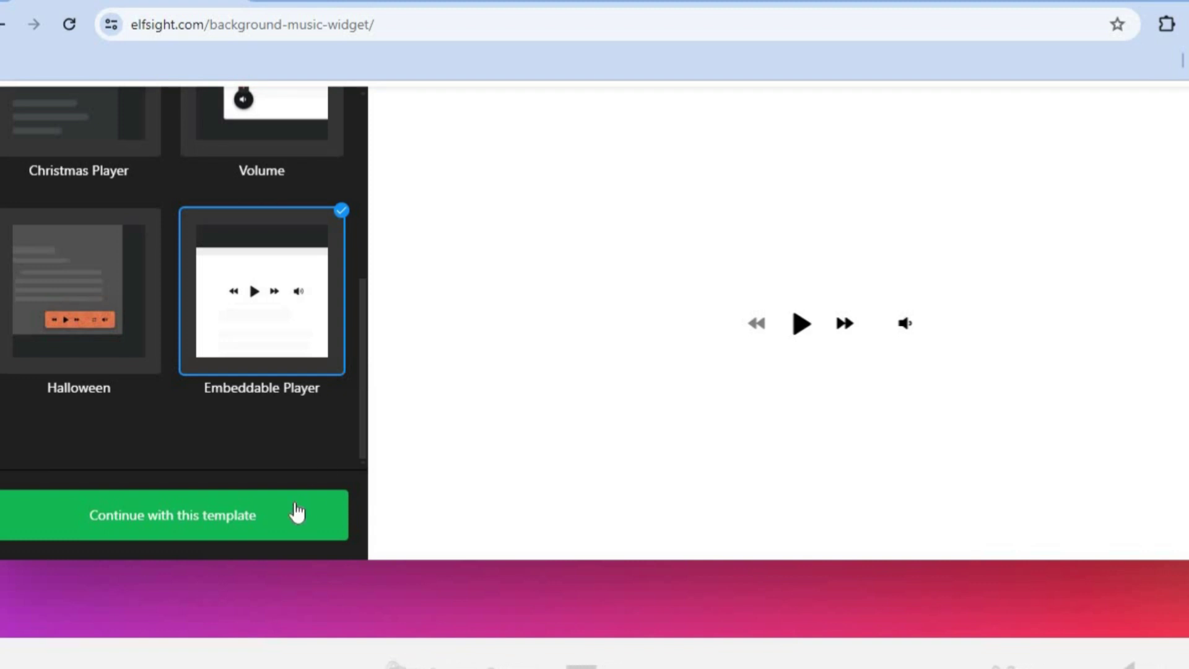
{"action": "left_click", "coordinate": [235, 517]}
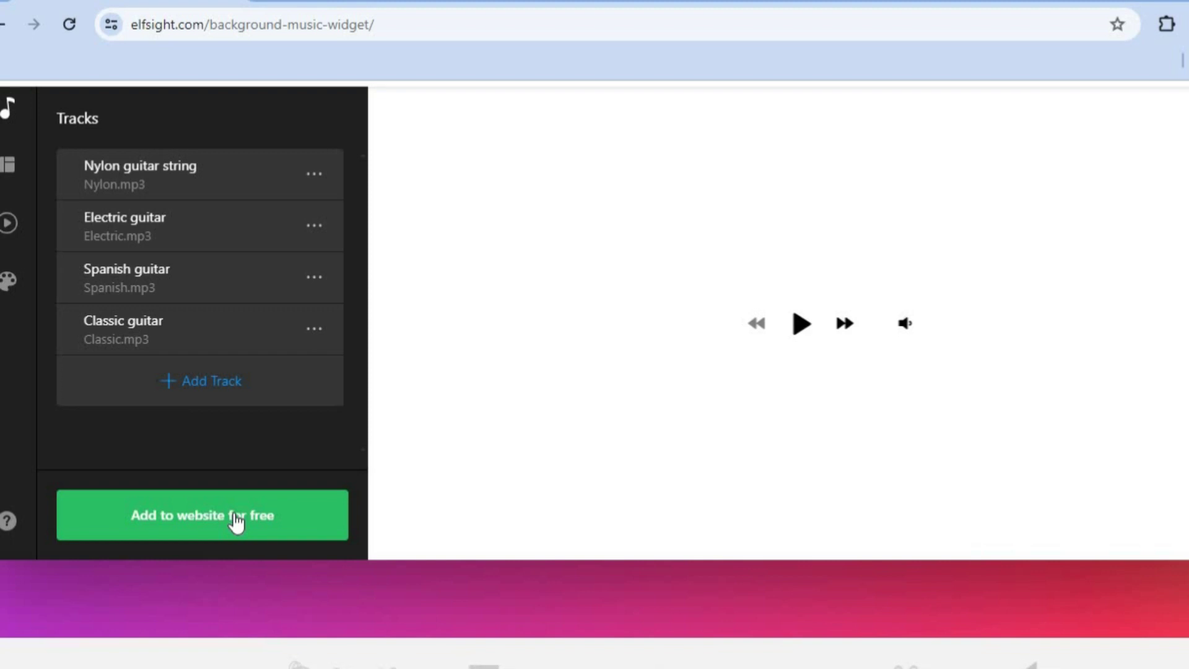
{"action": "left_click", "coordinate": [192, 397]}
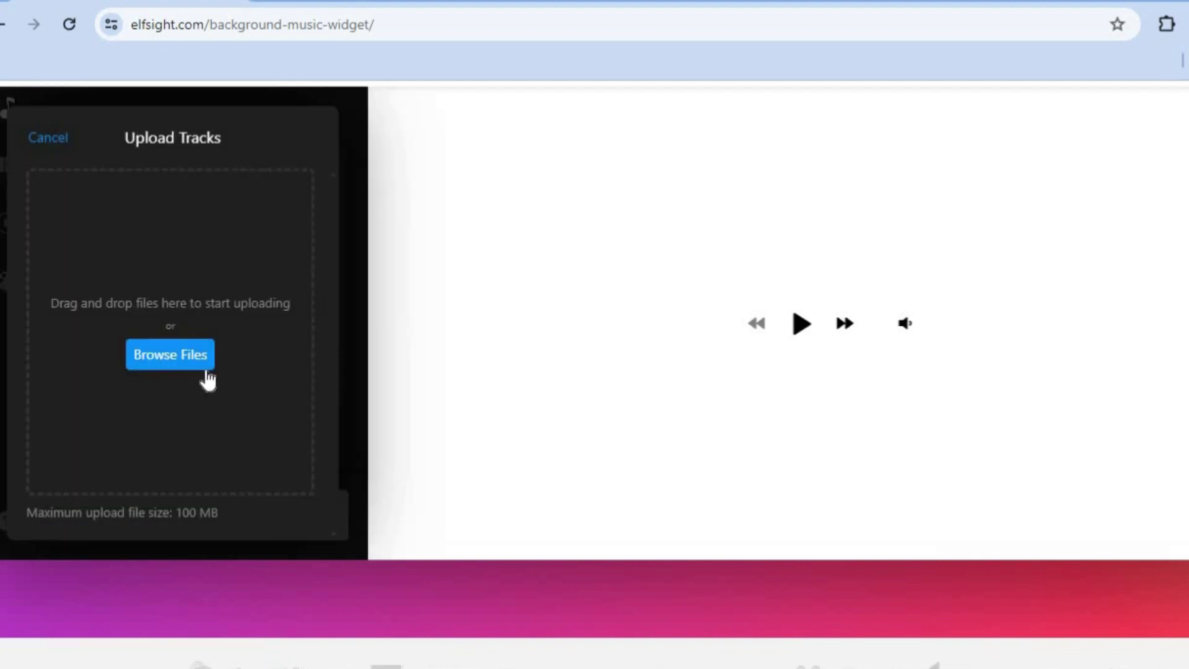
{"action": "left_click", "coordinate": [52, 137]}
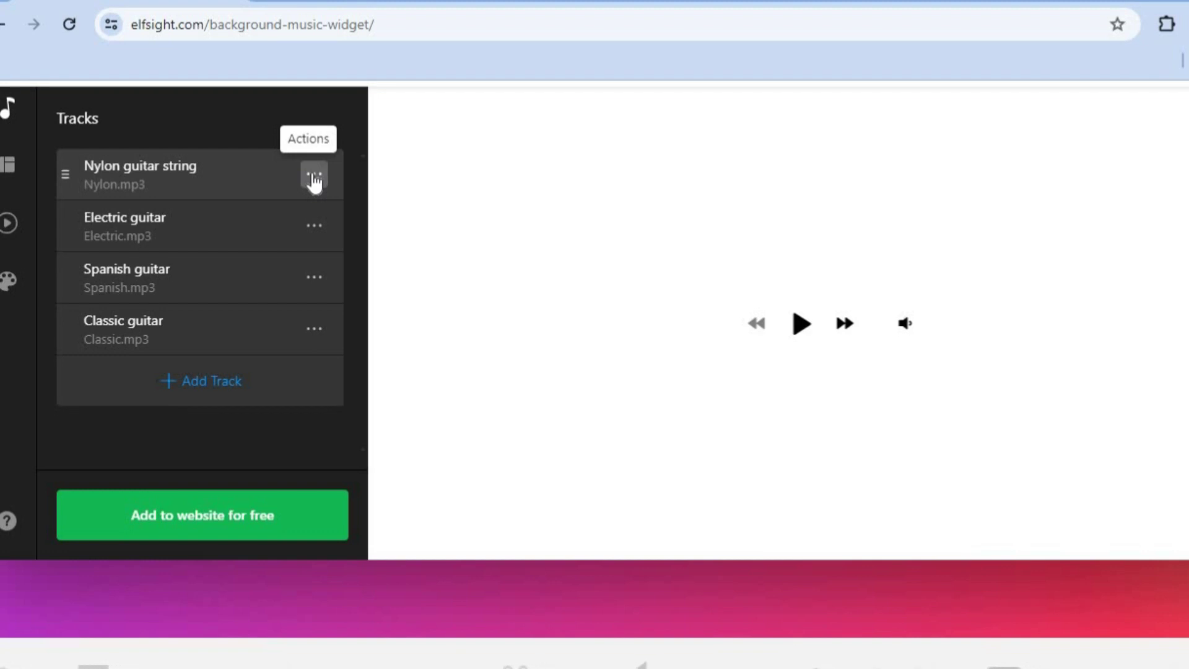
{"action": "left_click", "coordinate": [315, 177]}
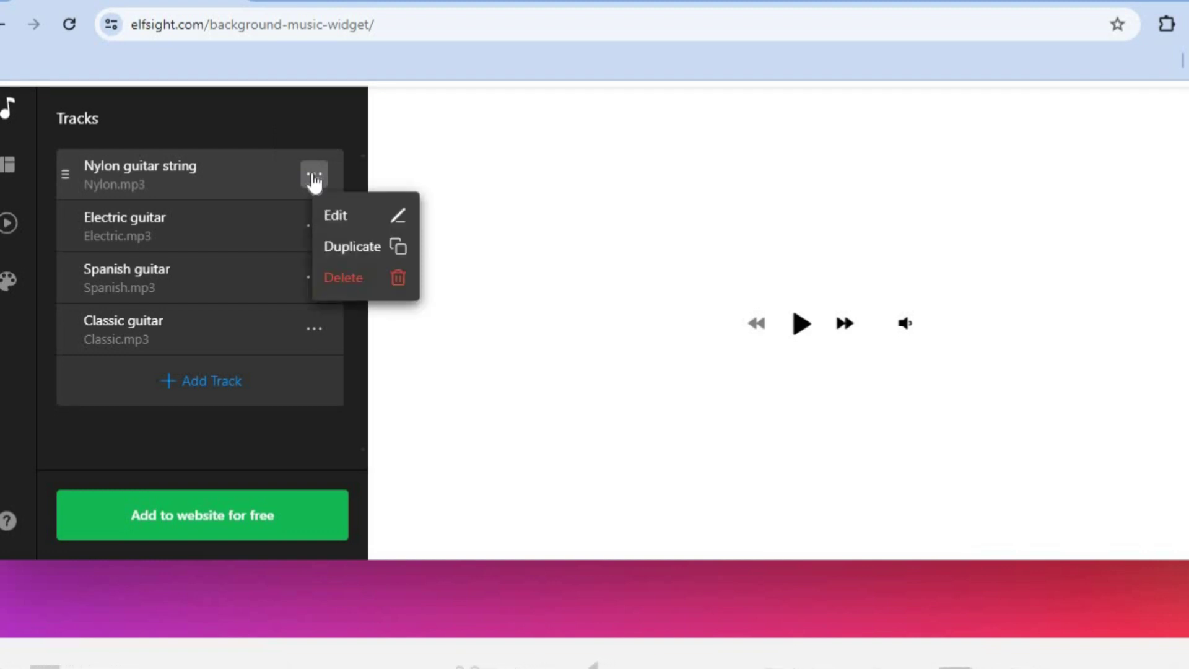
{"action": "left_click", "coordinate": [326, 436]}
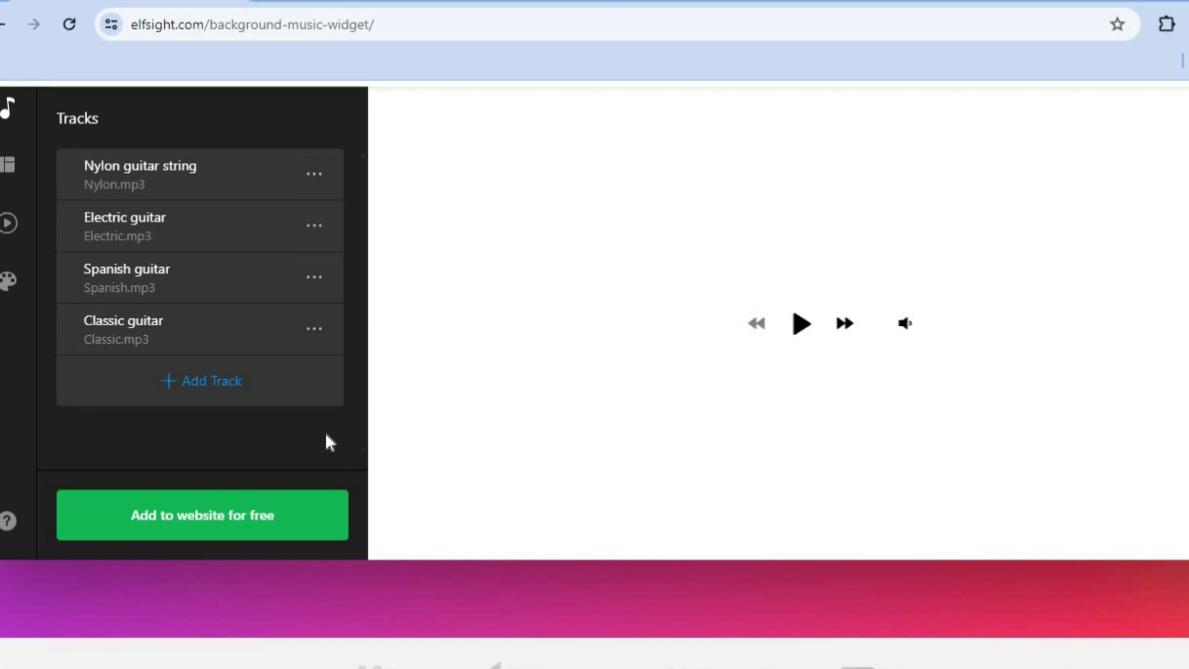
Turn on Loop Playlist by Default and Autoplay in the player settings.
{"action": "left_click", "coordinate": [19, 176]}
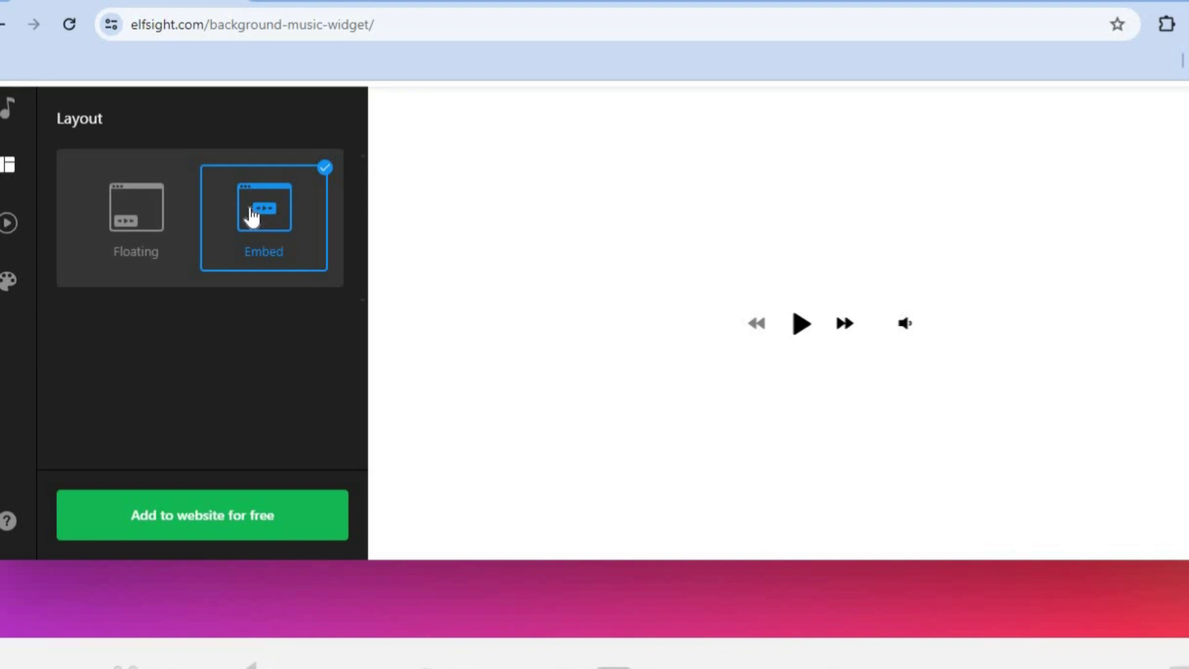
{"action": "left_click", "coordinate": [17, 234]}
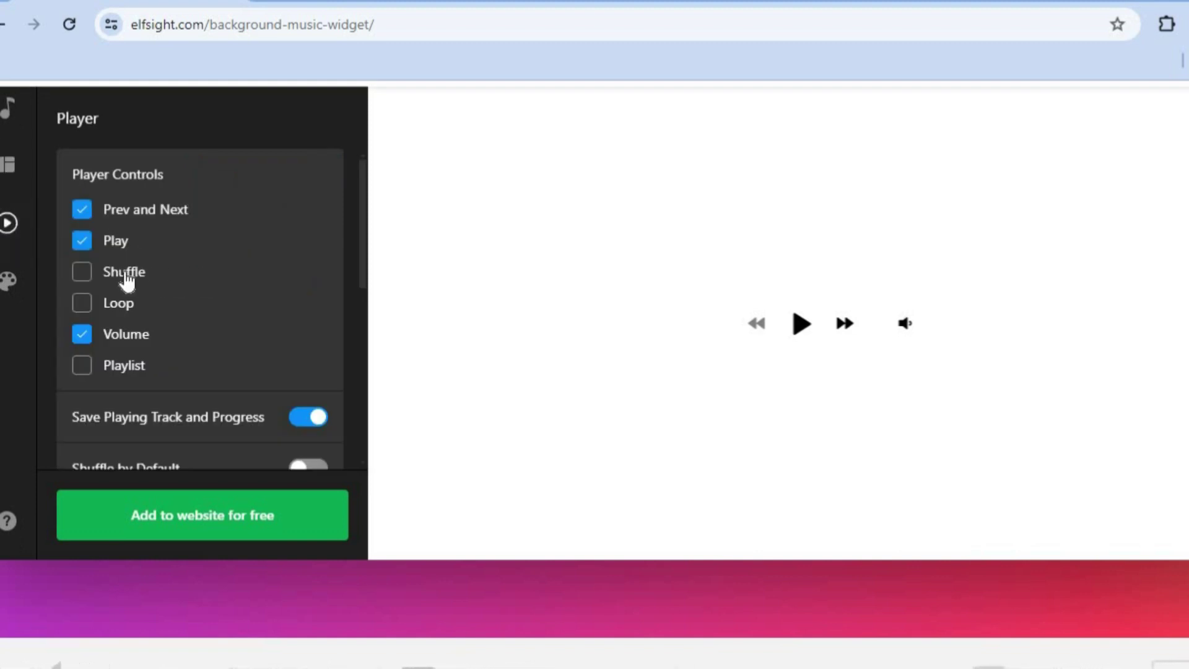
{"action": "left_click", "coordinate": [110, 313]}
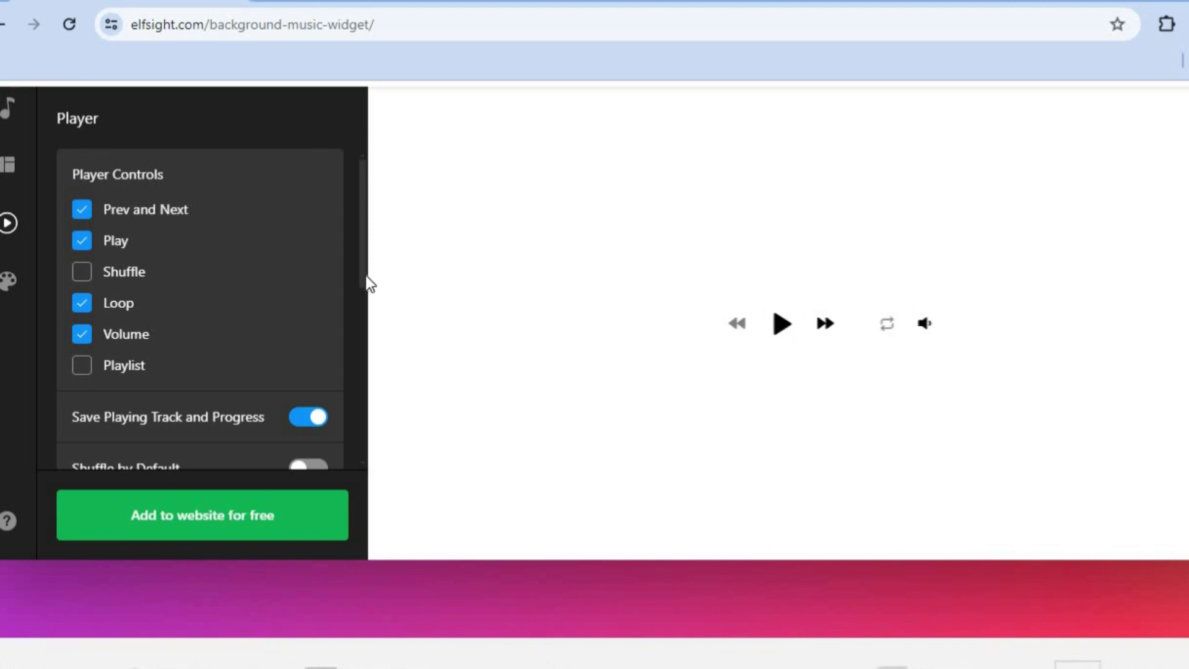
{"action": "left_click_drag", "start_coordinate": [365, 277], "coordinate": [364, 429]}
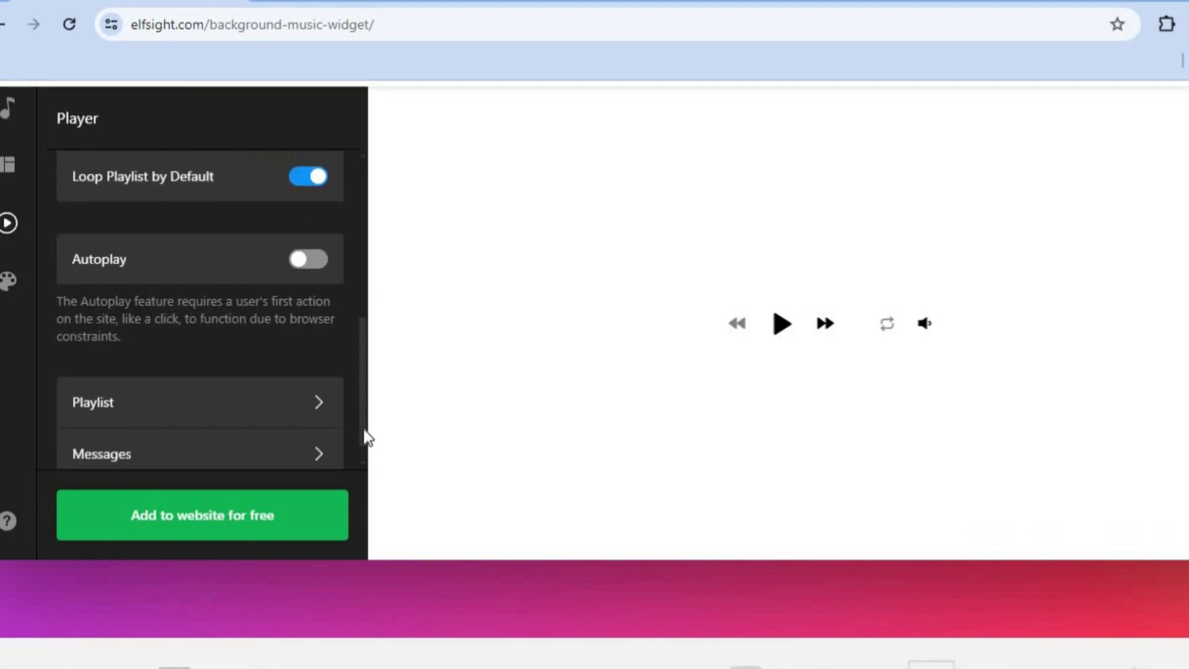
{"action": "left_click", "coordinate": [315, 260]}
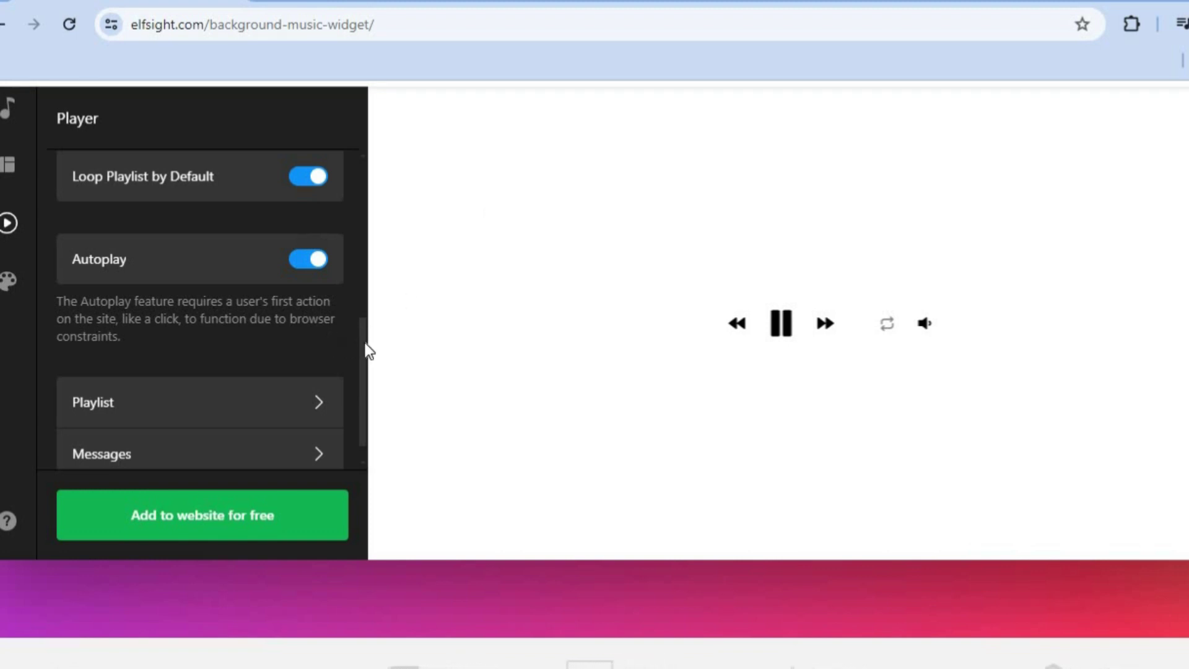
{"action": "scroll", "coordinate": [365, 371], "scroll_direction": "down", "scroll_amount": 1}
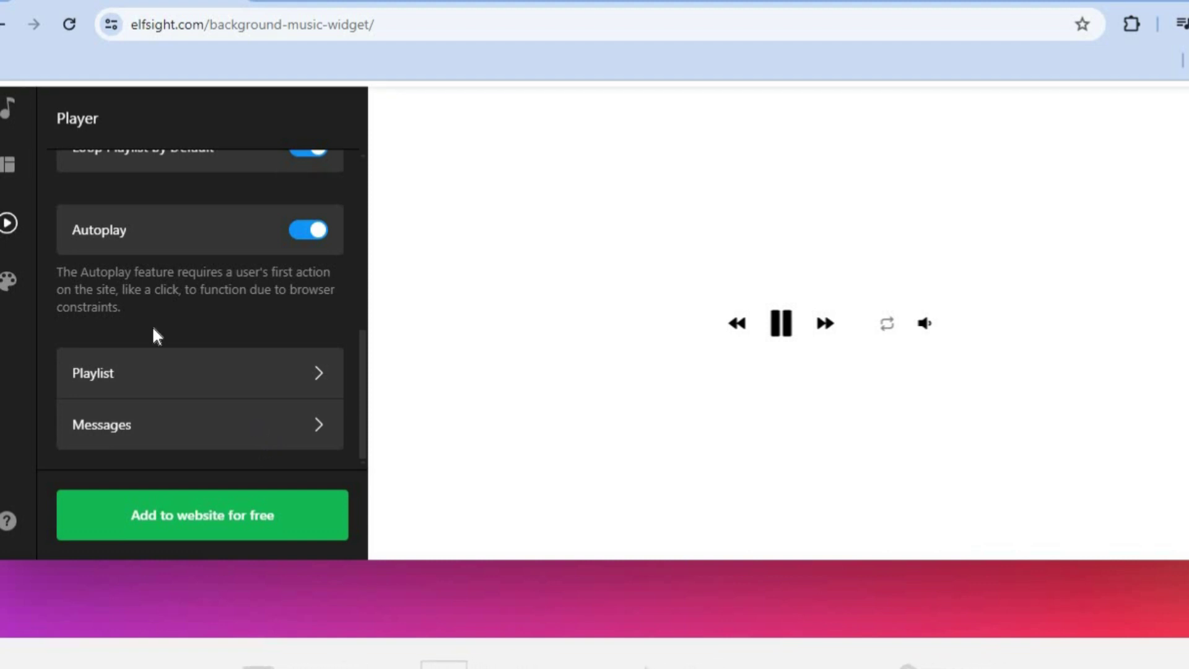
Apply the Dark colour scheme in Style, then save via 'Add to website for free'.
{"action": "left_click", "coordinate": [23, 288]}
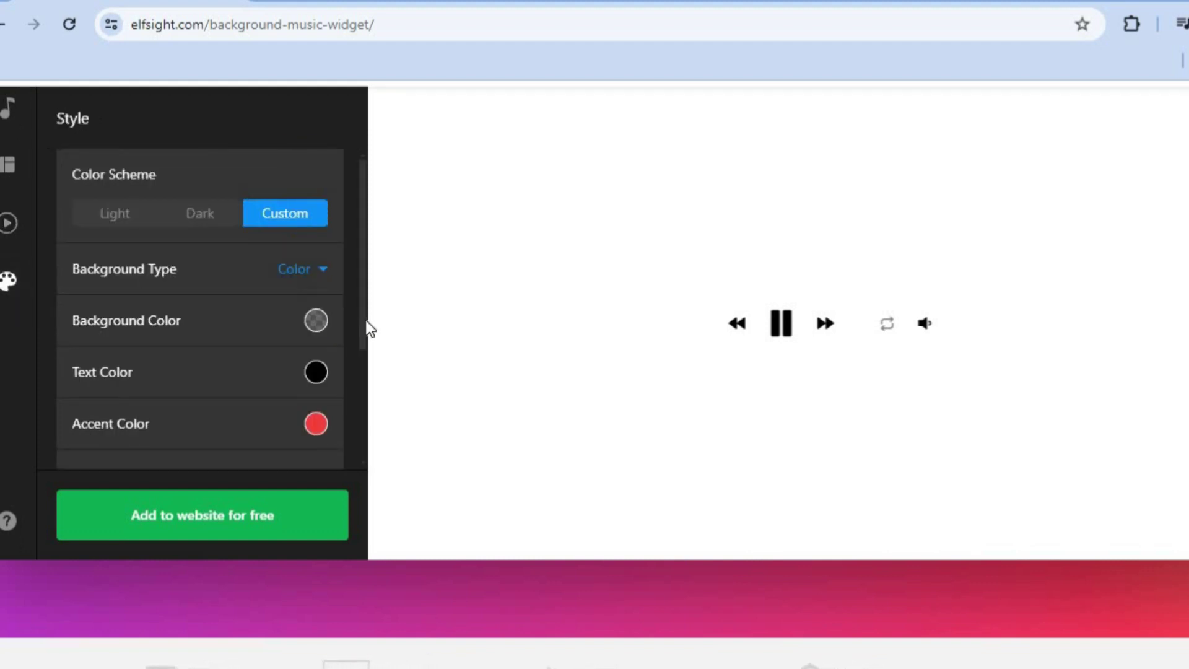
{"action": "left_click_drag", "start_coordinate": [361, 320], "coordinate": [367, 240]}
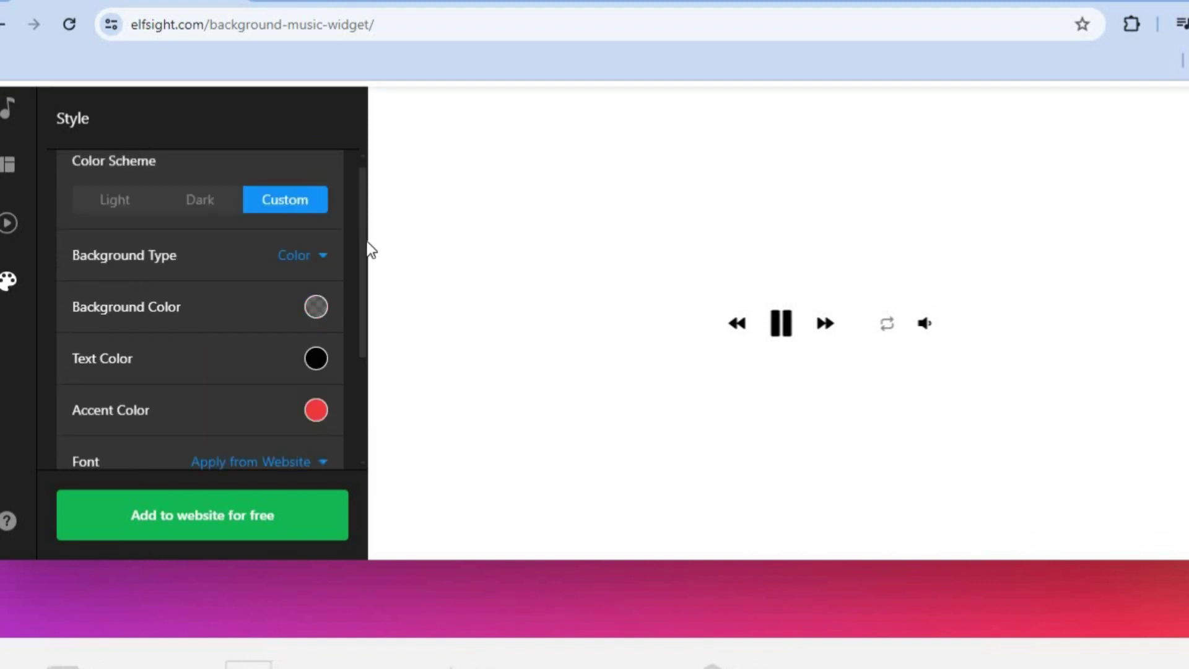
{"action": "left_click", "coordinate": [205, 218]}
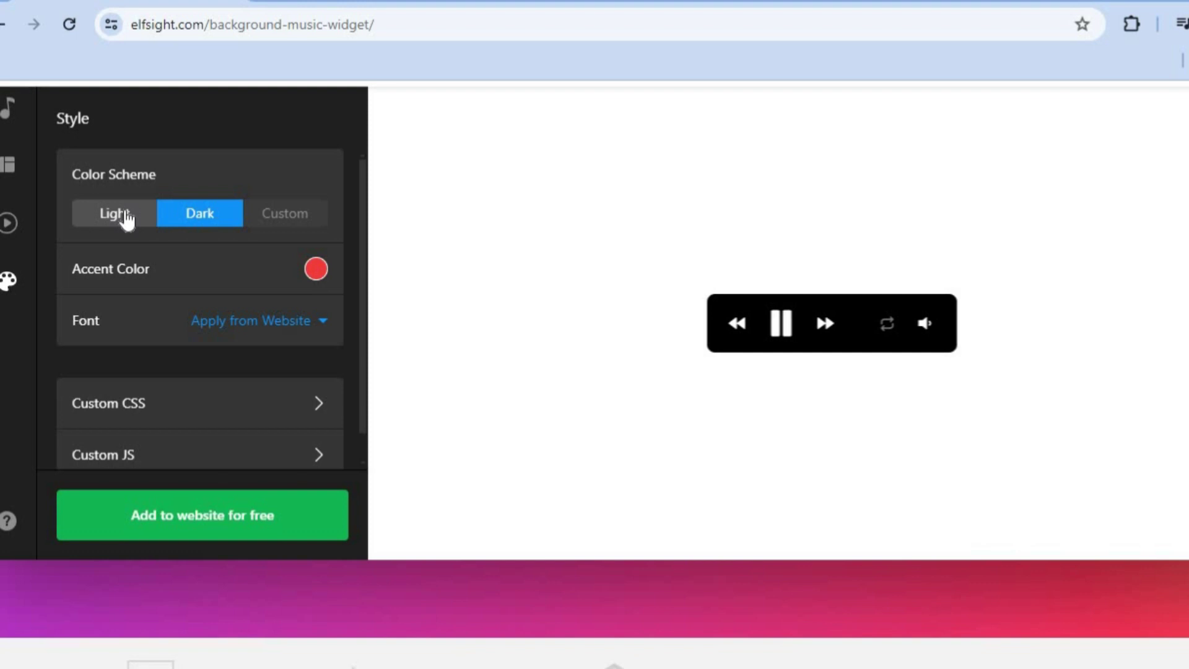
{"action": "left_click", "coordinate": [127, 218]}
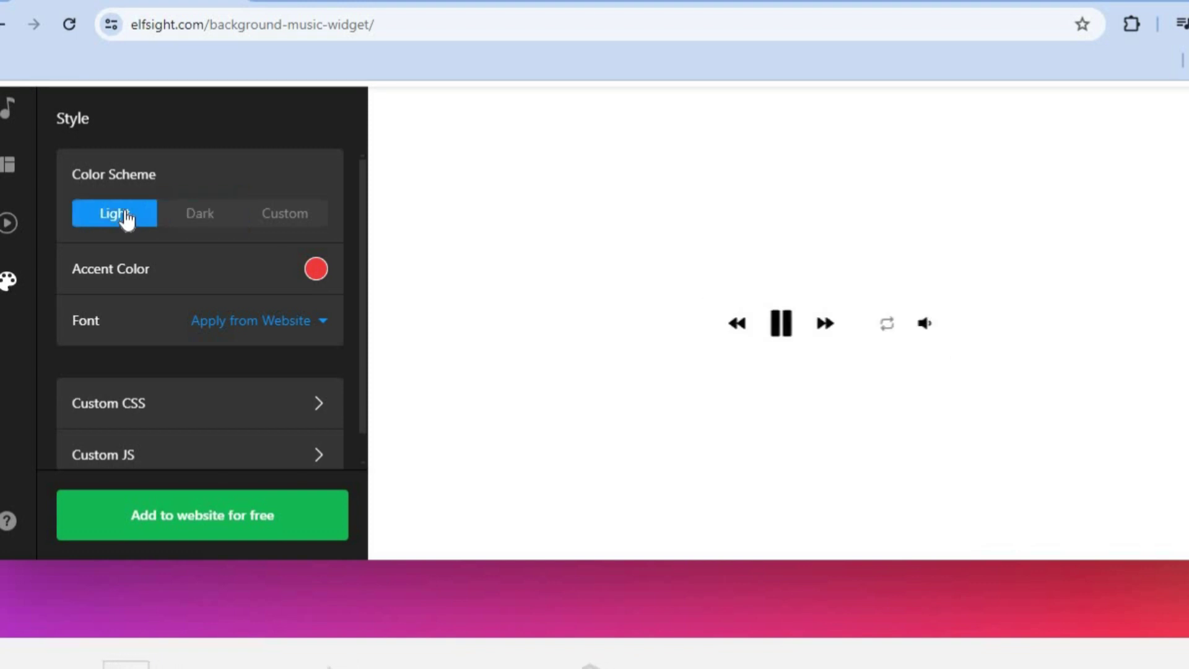
{"action": "left_click", "coordinate": [205, 222]}
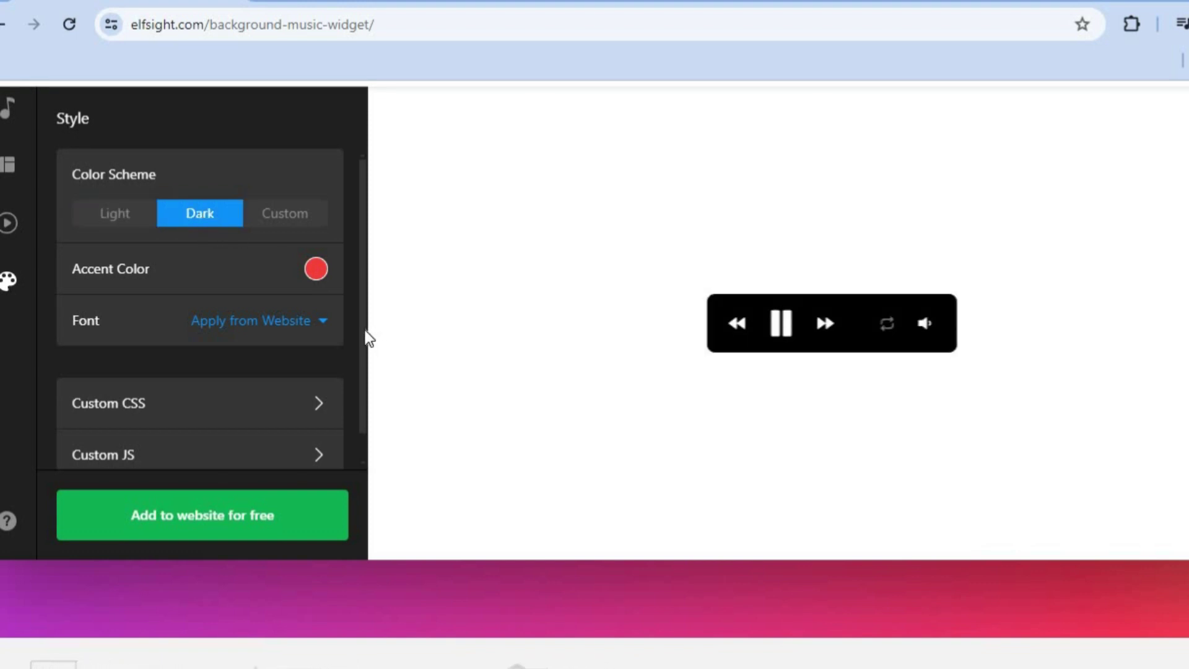
{"action": "scroll", "coordinate": [367, 415], "scroll_direction": "down", "scroll_amount": 1}
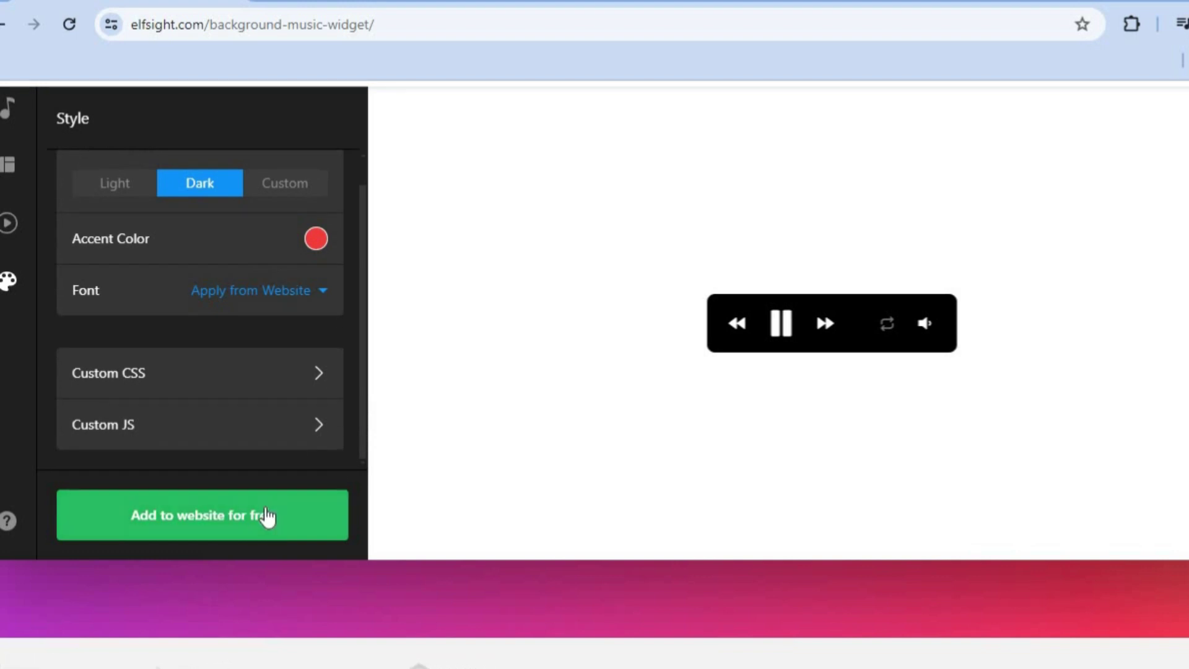
{"action": "left_click", "coordinate": [266, 515]}
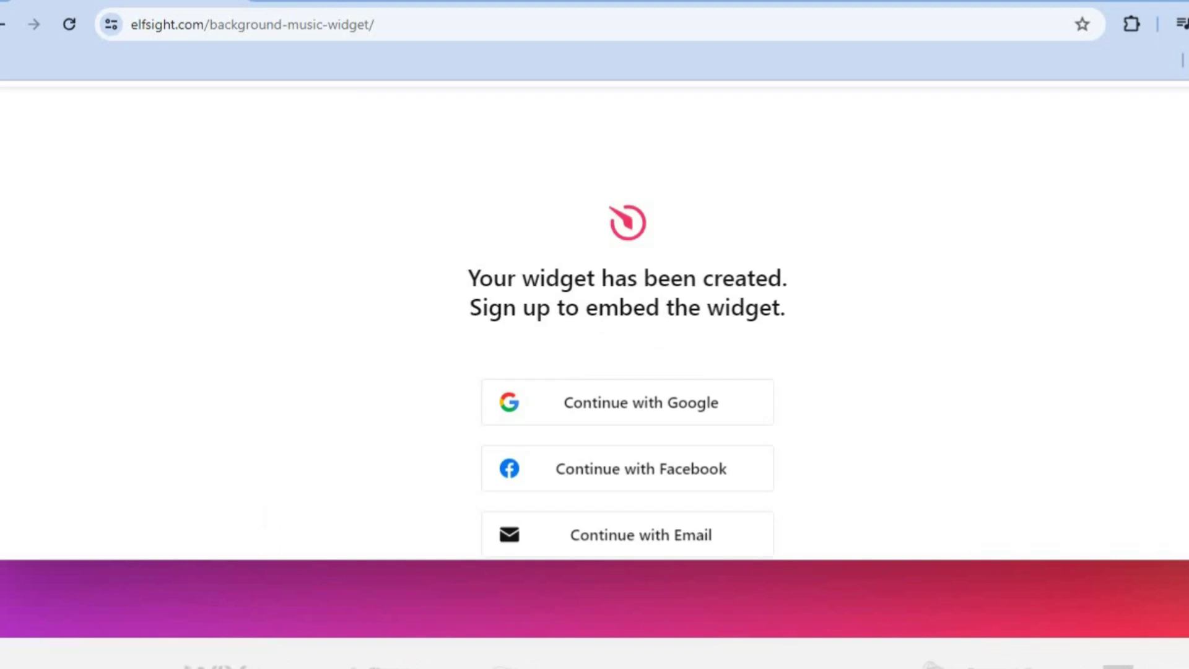
Sign up to open Untitled Background Music in the dashboard, then pause the preview.
{"action": "scroll", "coordinate": [627, 371], "scroll_direction": "down", "scroll_amount": 2}
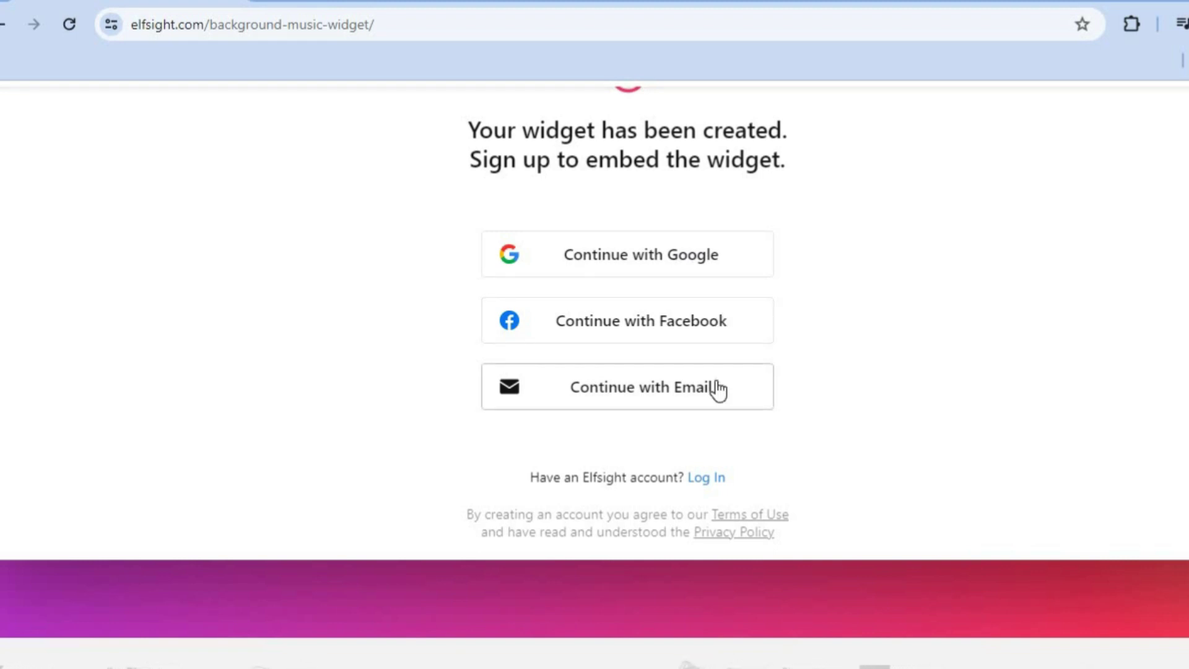
{"action": "left_click", "coordinate": [709, 482]}
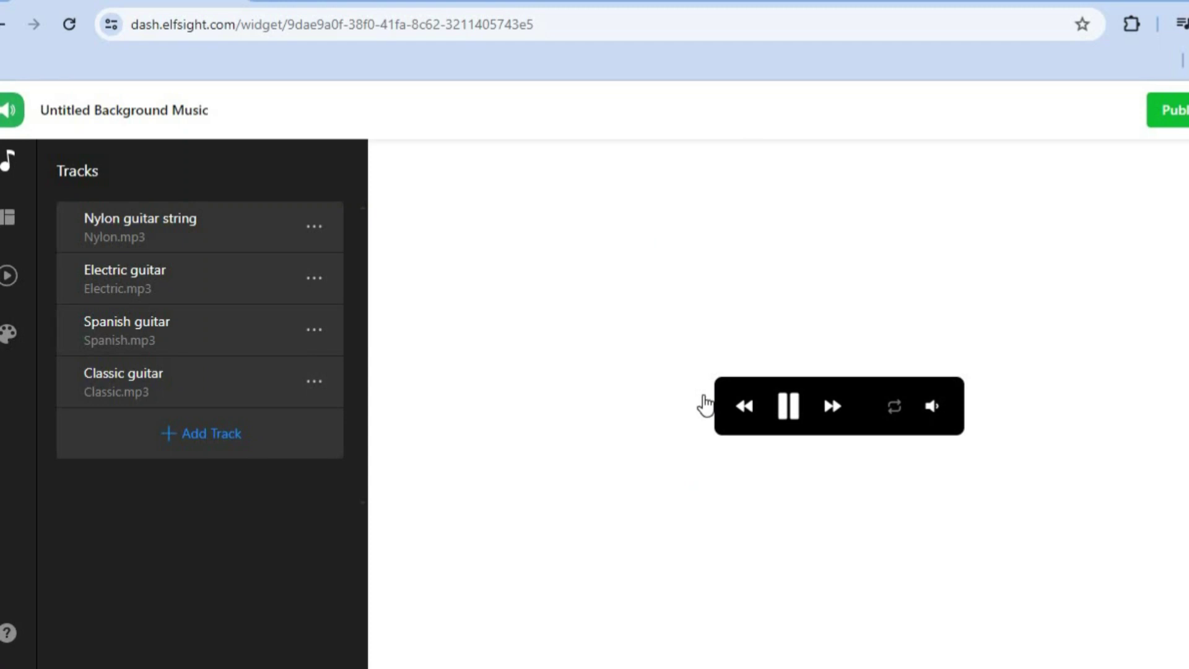
{"action": "left_click", "coordinate": [788, 406]}
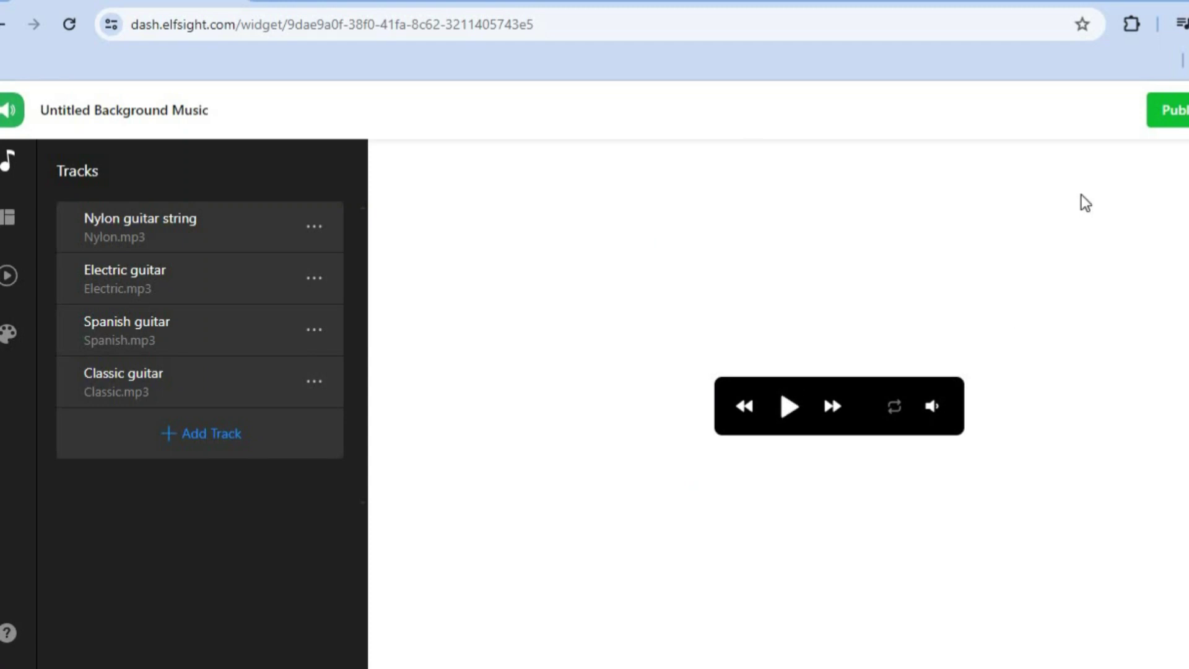
Publish the widget, pick the Free plan, and copy the Embed Code.
{"action": "left_click", "coordinate": [1181, 111]}
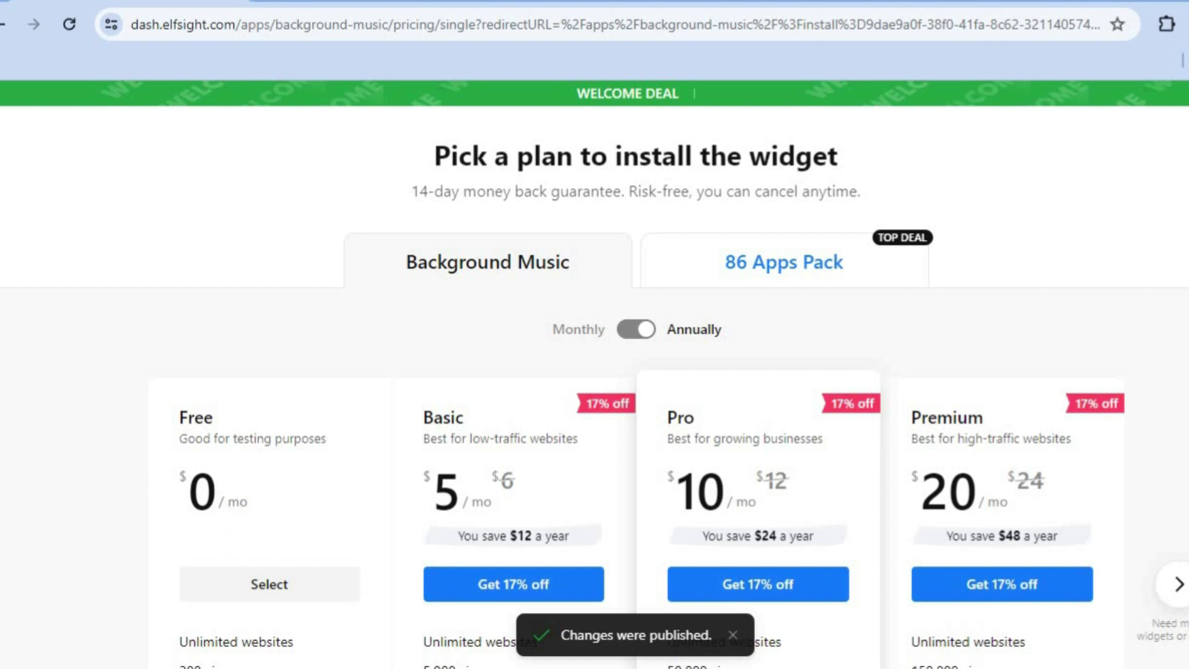
{"action": "scroll", "coordinate": [594, 371], "scroll_direction": "down", "scroll_amount": 5}
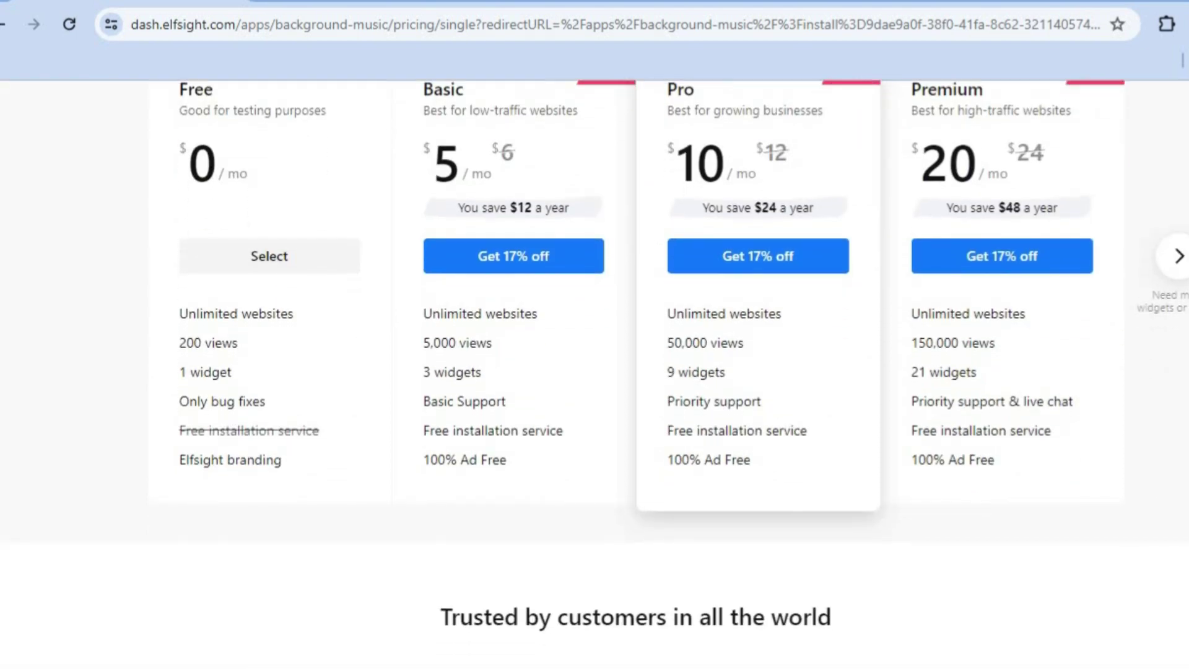
{"action": "left_click", "coordinate": [229, 272]}
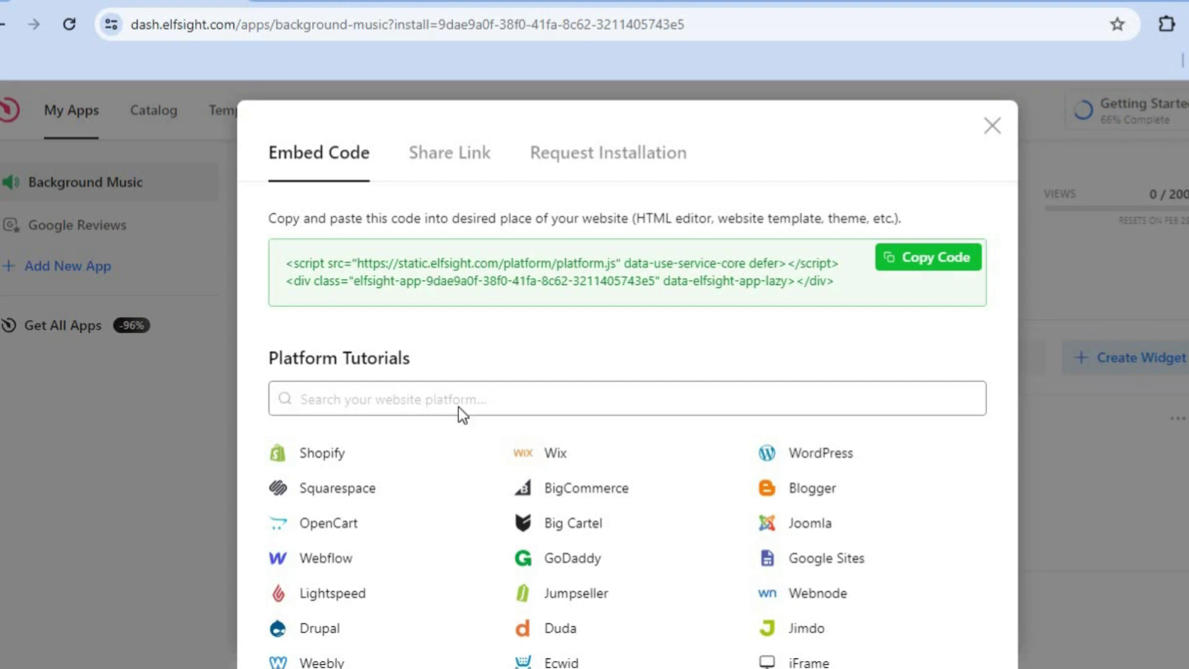
{"action": "left_click", "coordinate": [931, 262]}
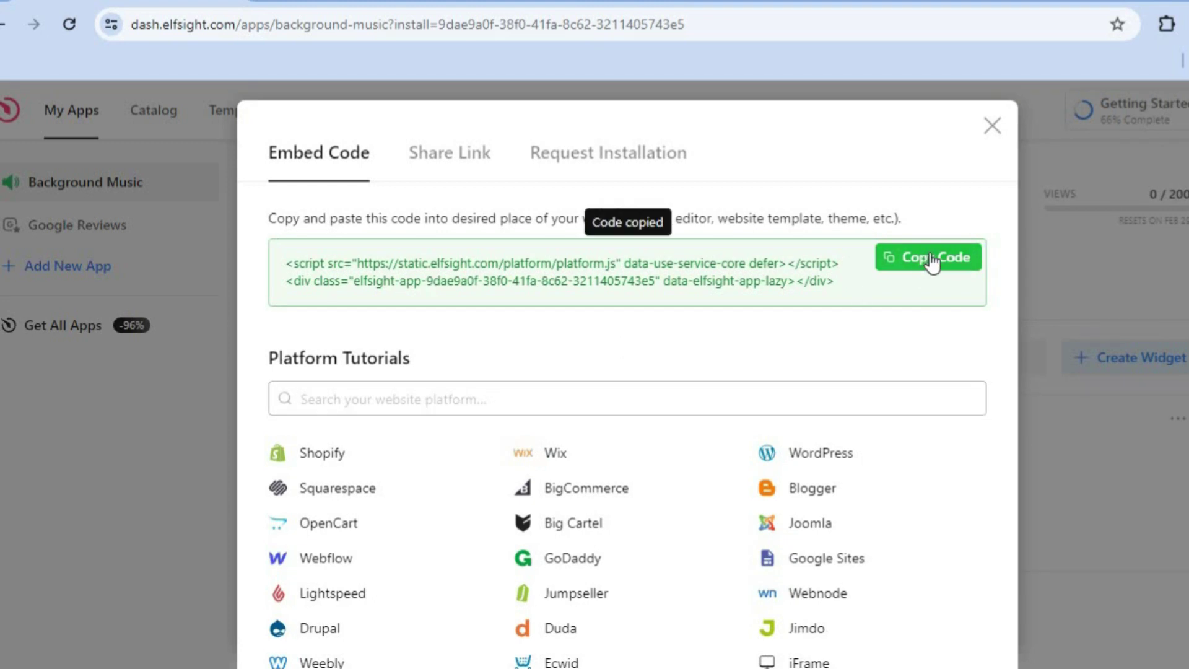
Paste the Elfsight code into the Google Sites Embed code box and insert the player.
{"action": "left_click", "coordinate": [346, 2]}
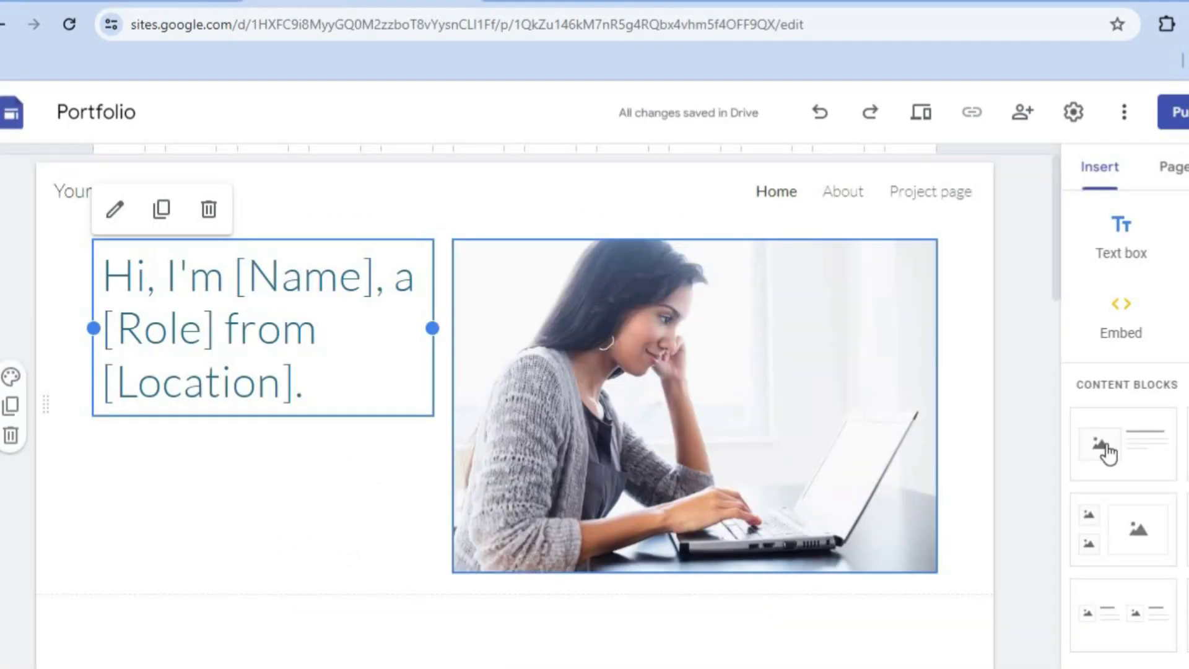
{"action": "left_click", "coordinate": [1124, 334]}
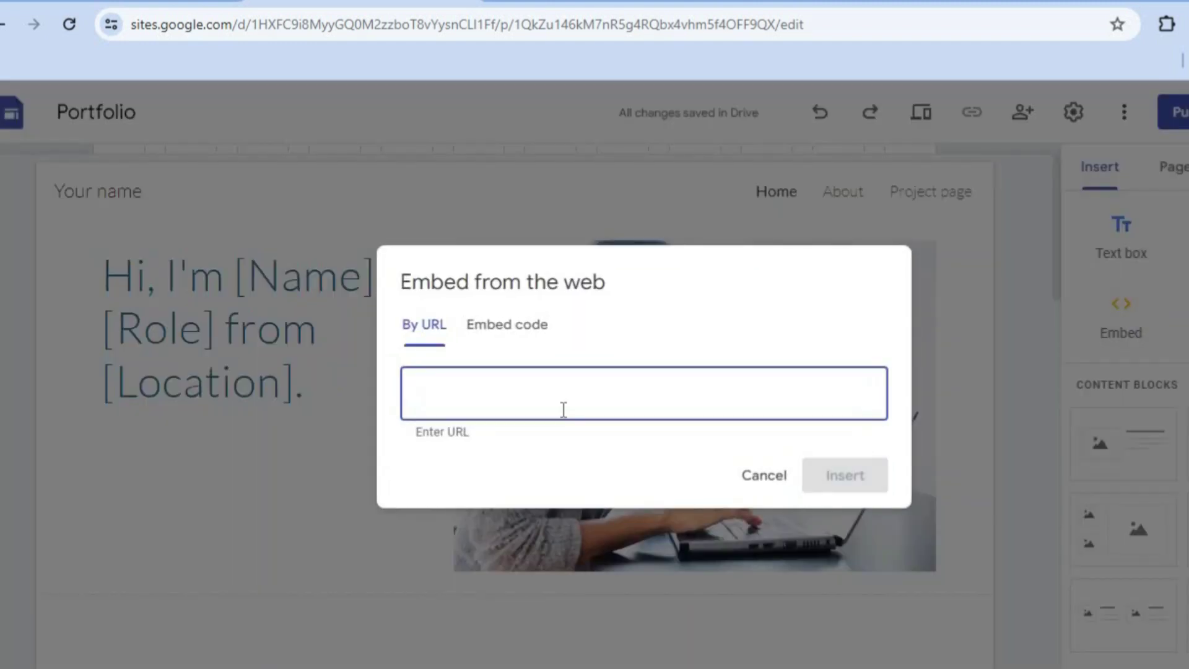
{"action": "left_click", "coordinate": [518, 331]}
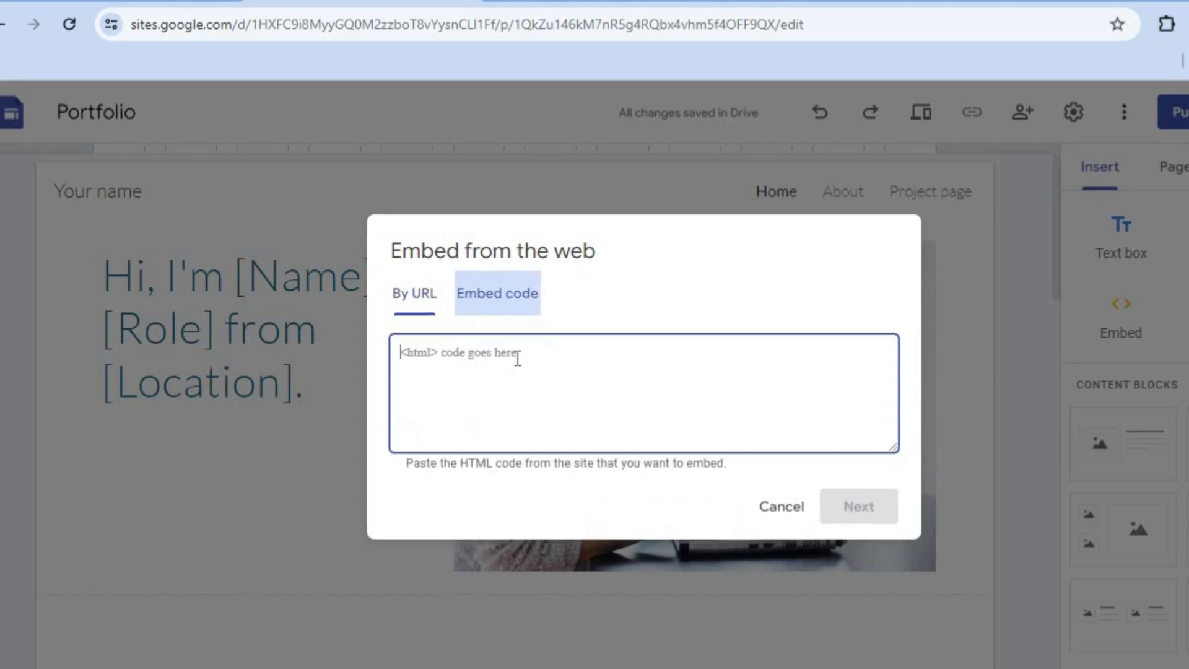
{"action": "right_click", "coordinate": [472, 364]}
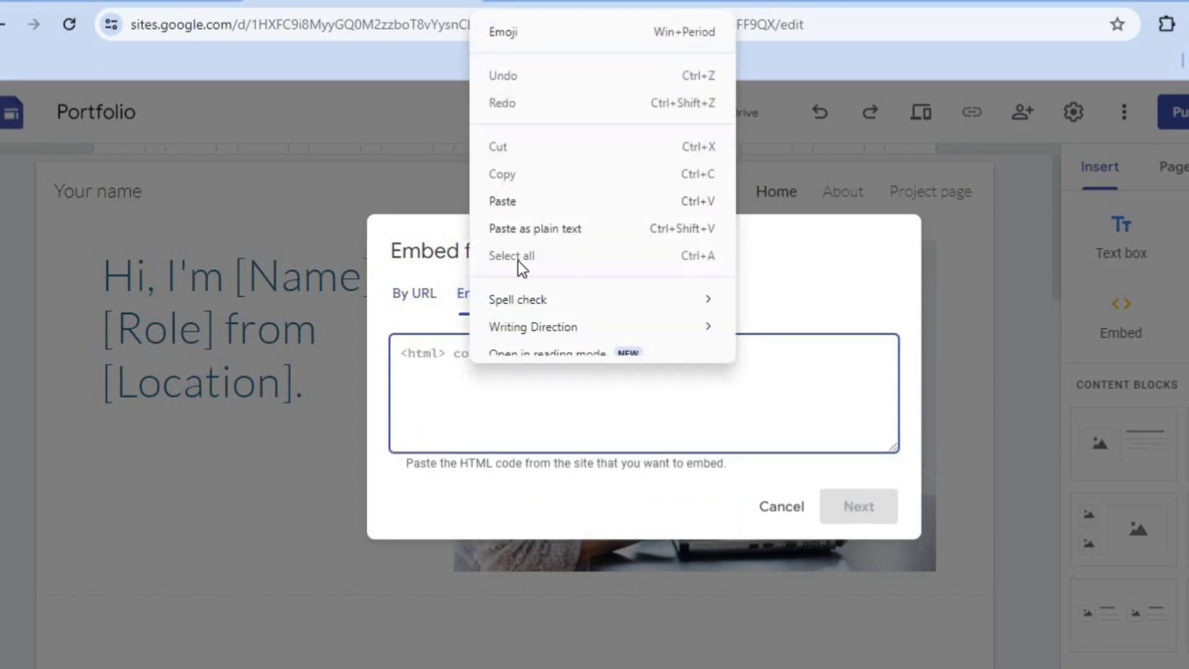
{"action": "left_click", "coordinate": [518, 216]}
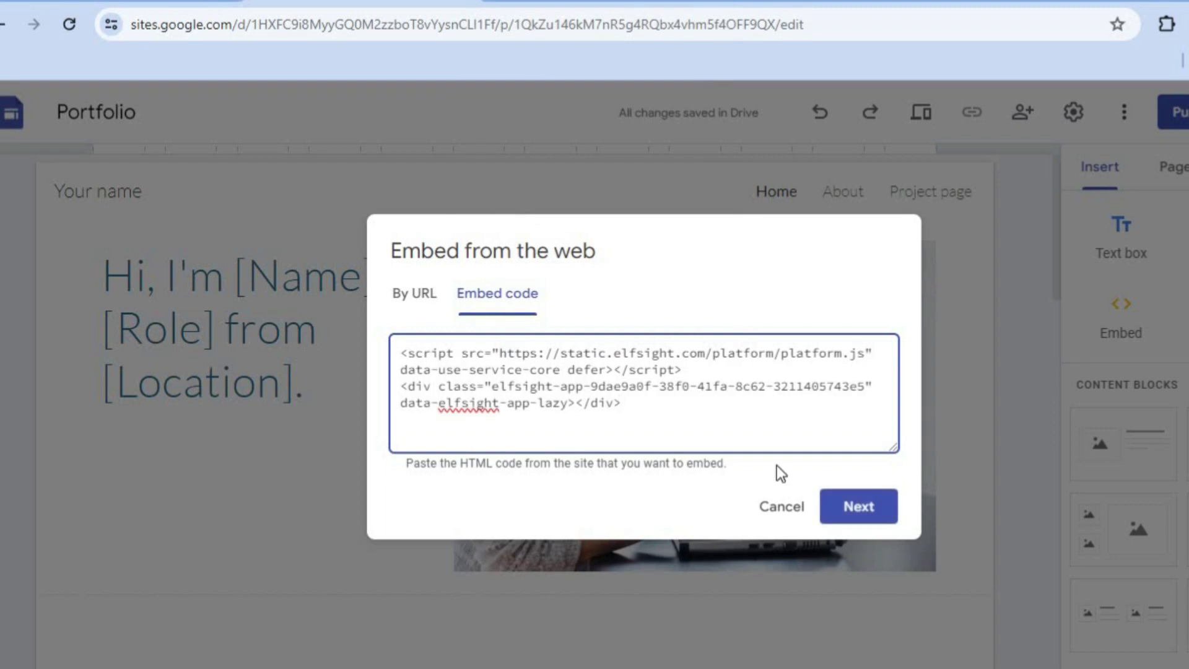
{"action": "left_click", "coordinate": [885, 523]}
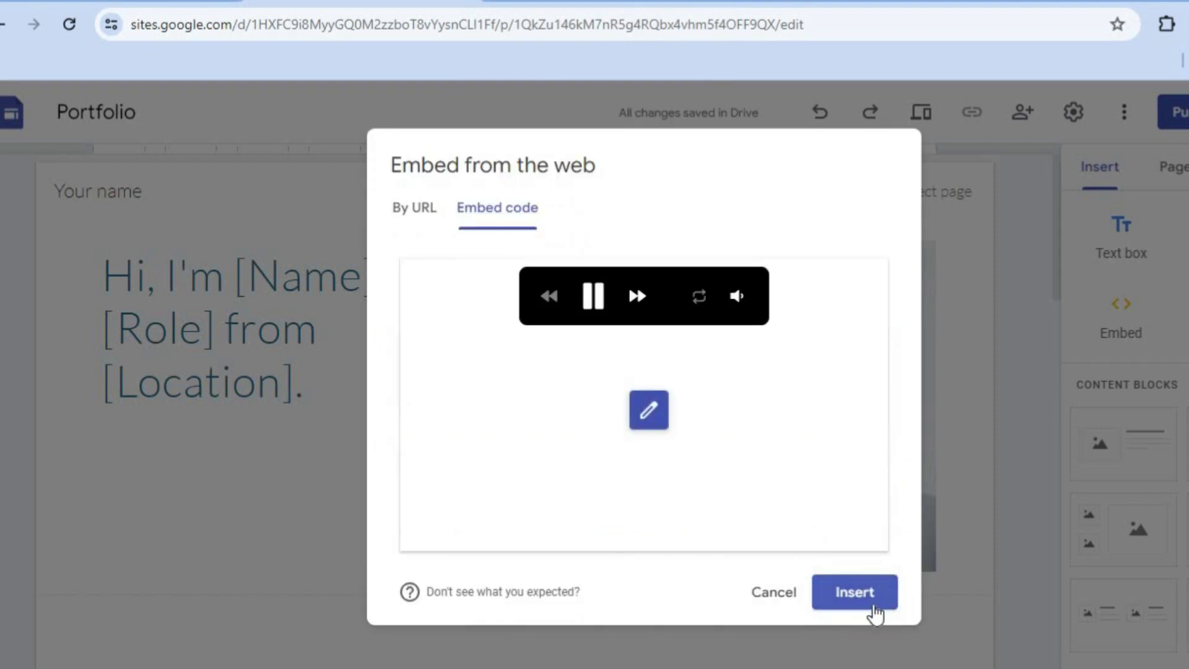
{"action": "left_click", "coordinate": [870, 606]}
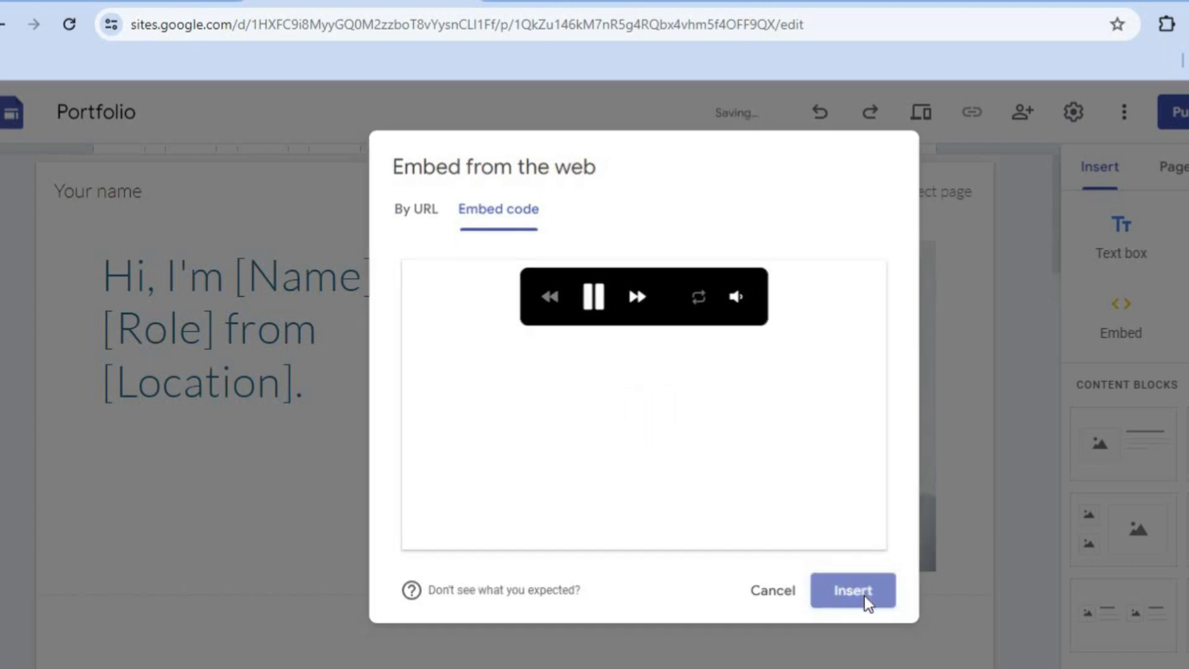